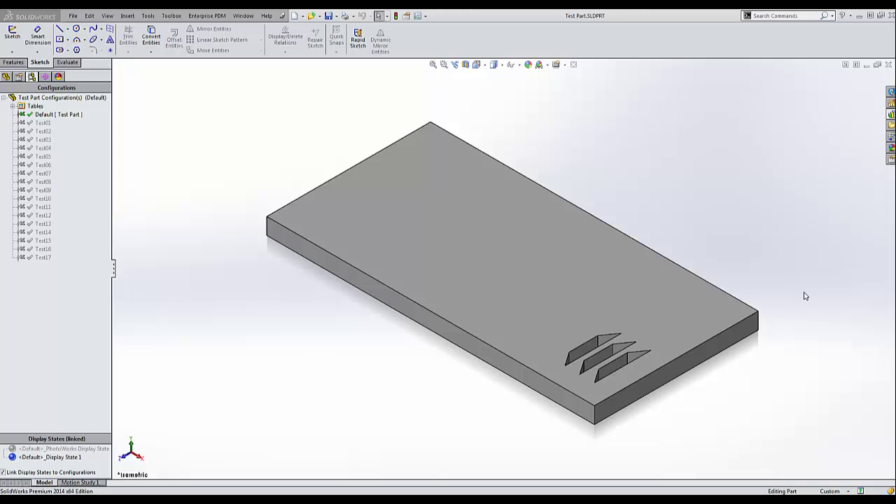
Add a configuration-specific Weight property of type Text to the Default configuration and link its value to the part's Mass.
{"action": "left_click", "coordinate": [406, 16]}
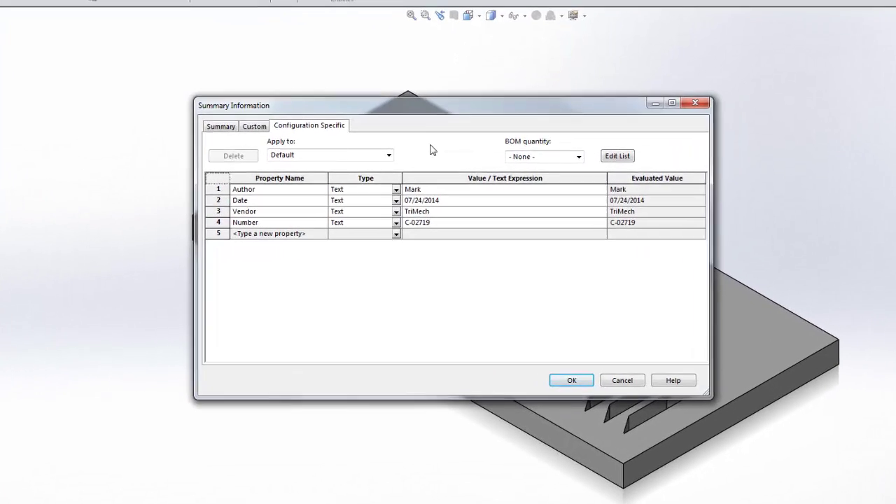
{"action": "left_click", "coordinate": [254, 126]}
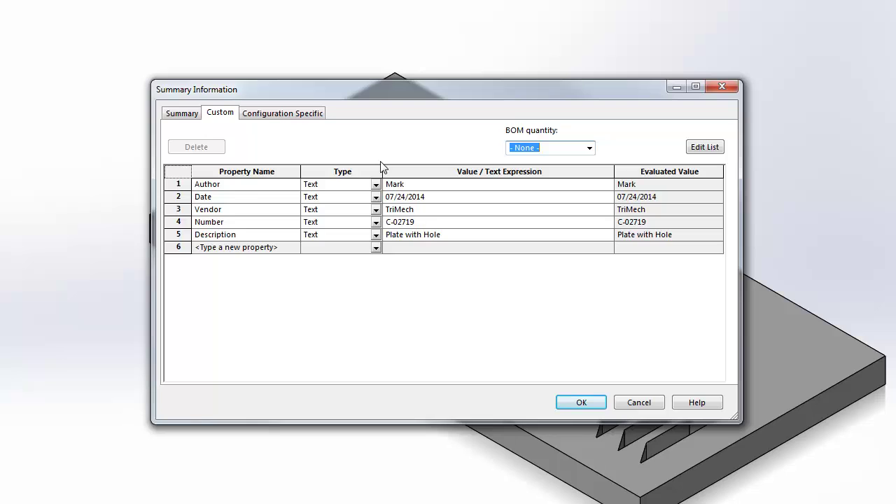
{"action": "left_click", "coordinate": [300, 118]}
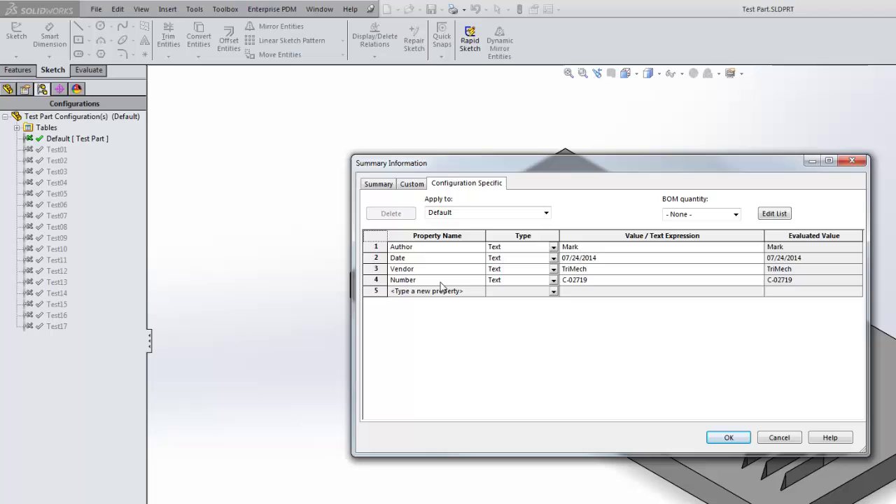
{"action": "left_click", "coordinate": [480, 292]}
{"action": "left_click", "coordinate": [480, 292]}
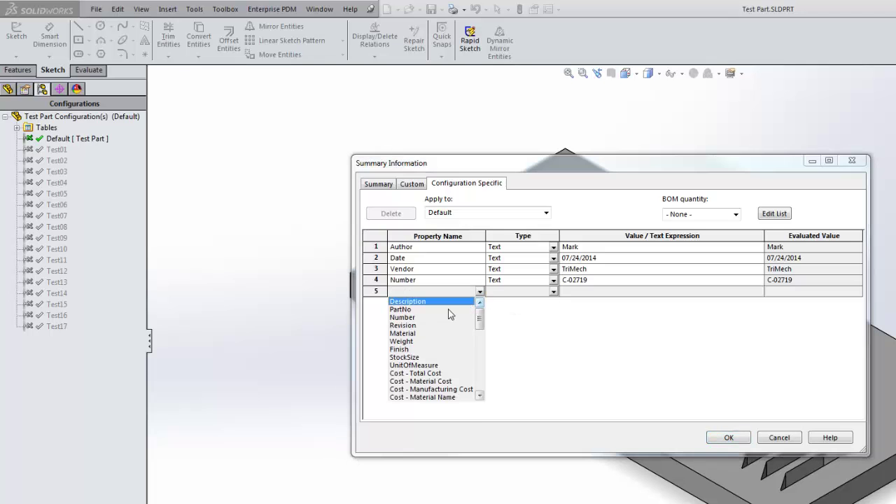
{"action": "left_click", "coordinate": [409, 342]}
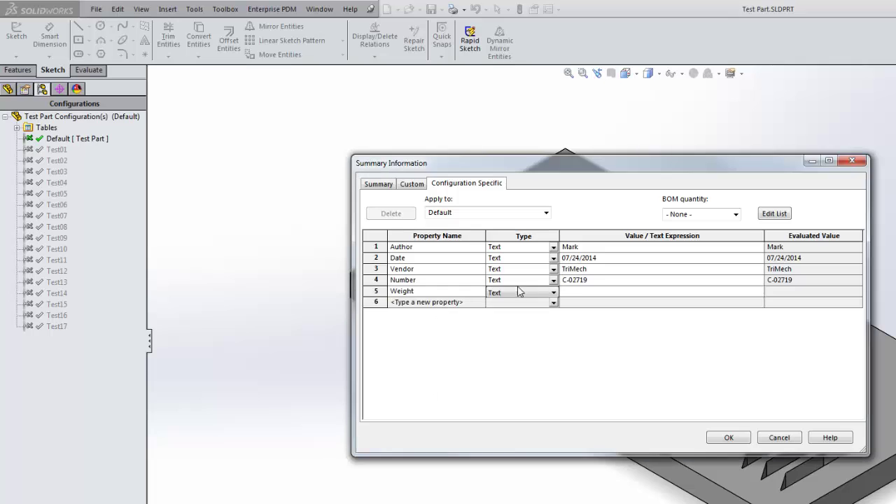
{"action": "left_click", "coordinate": [617, 290]}
{"action": "left_click", "coordinate": [758, 291]}
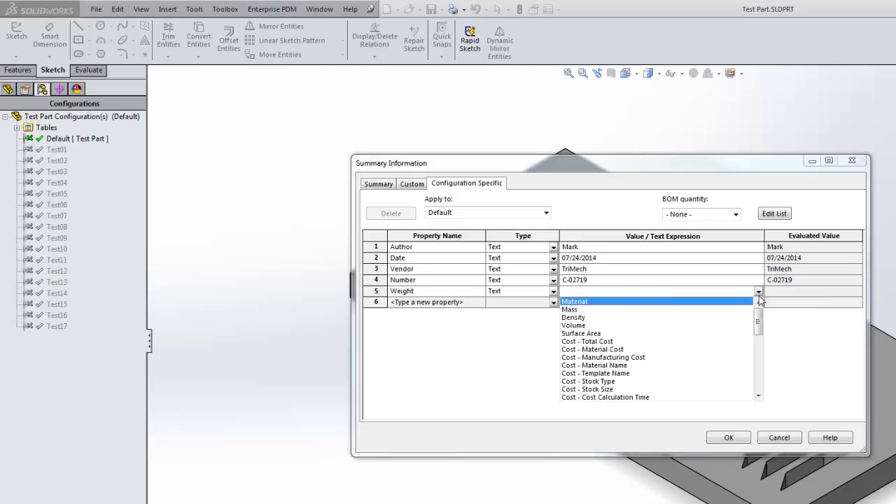
{"action": "left_click", "coordinate": [578, 313]}
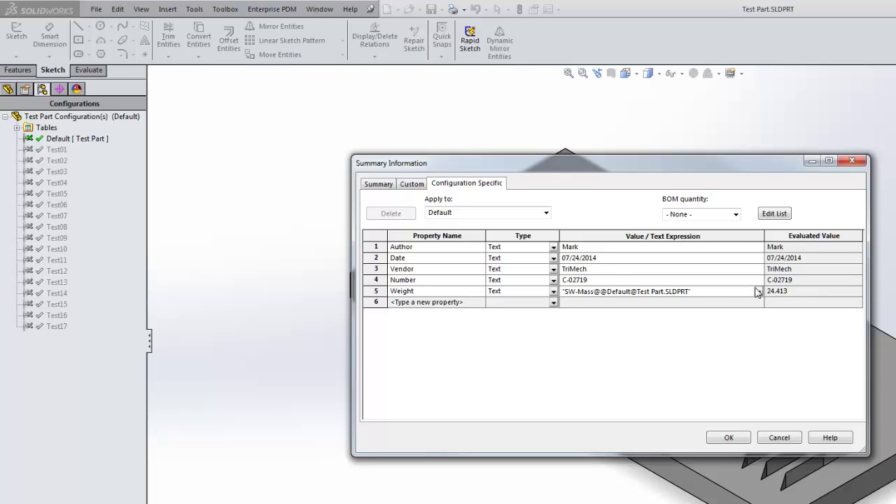
Check the configuration-specific properties of Test01 and accept the file property changes.
{"action": "left_click", "coordinate": [545, 213]}
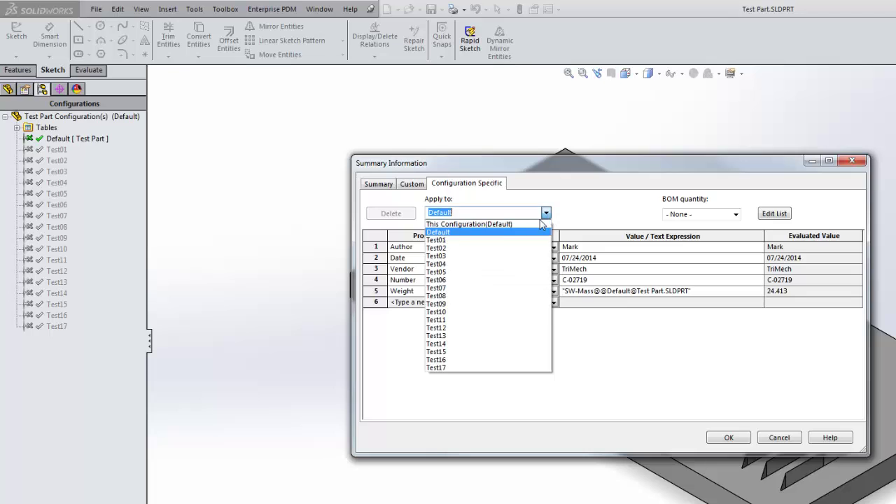
{"action": "left_click", "coordinate": [476, 240]}
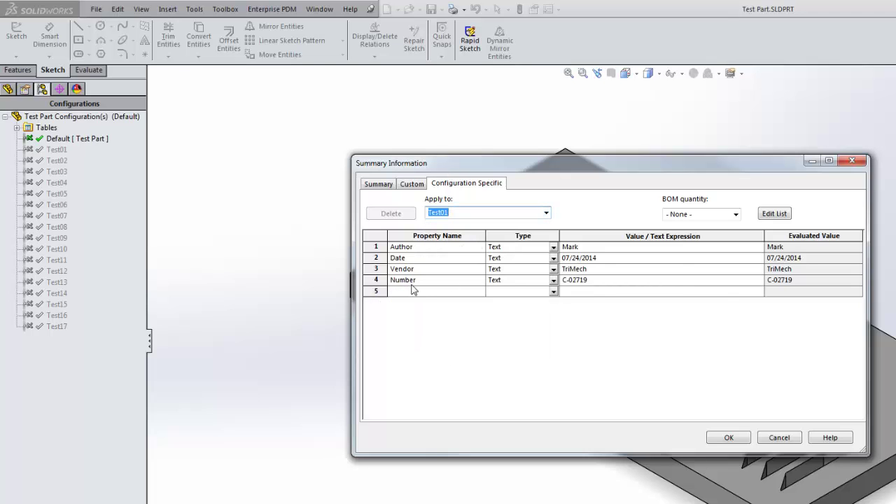
{"action": "left_click", "coordinate": [728, 438]}
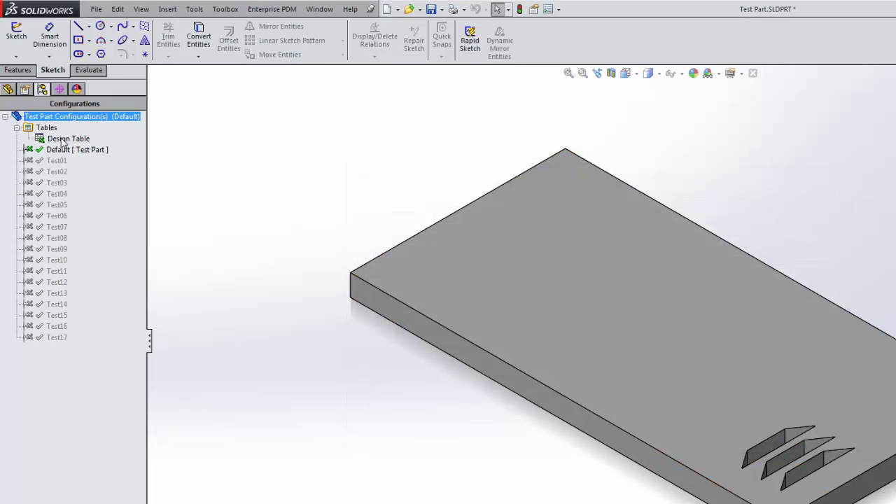
{"action": "left_click", "coordinate": [168, 8]}
{"action": "mouse_move", "coordinate": [208, 352]}
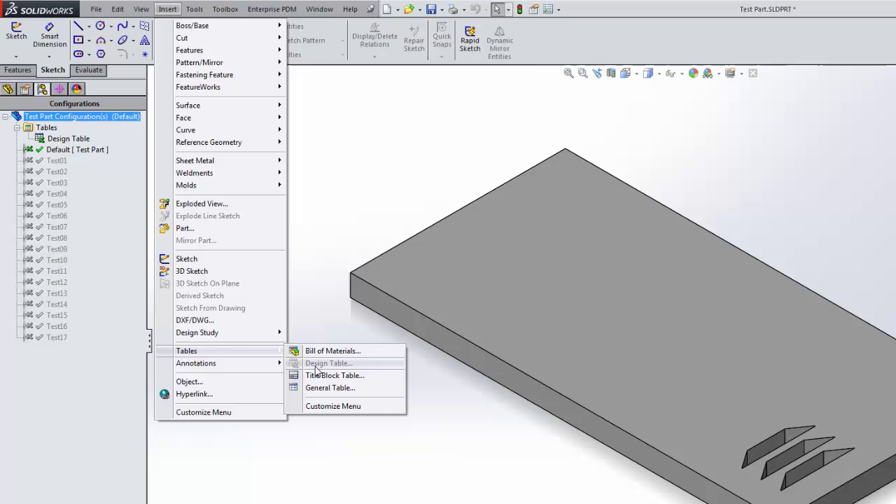
{"action": "left_click", "coordinate": [311, 274]}
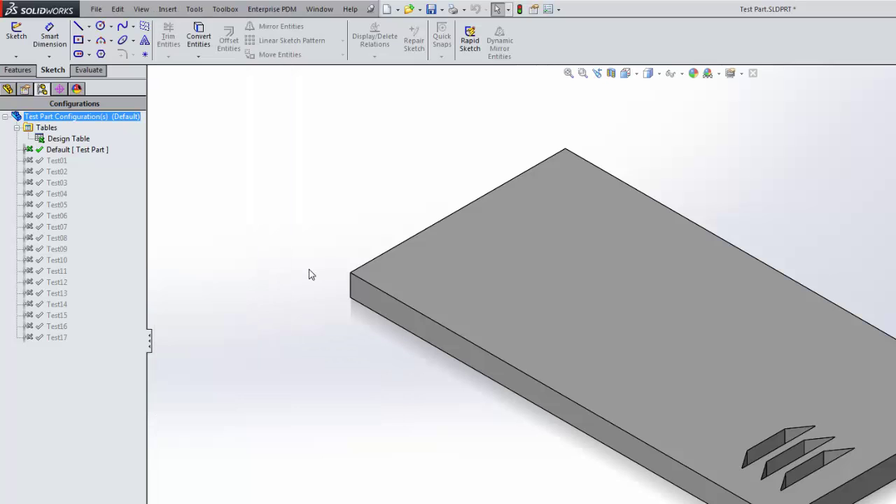
Edit the existing design table in a new Excel window and add the $PRP@Weight parameter as a column.
{"action": "right_click", "coordinate": [75, 139]}
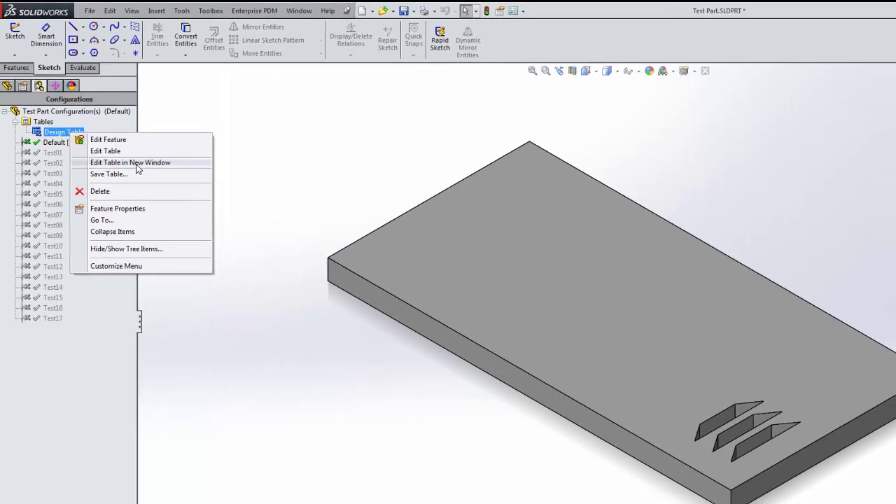
{"action": "left_click", "coordinate": [194, 171]}
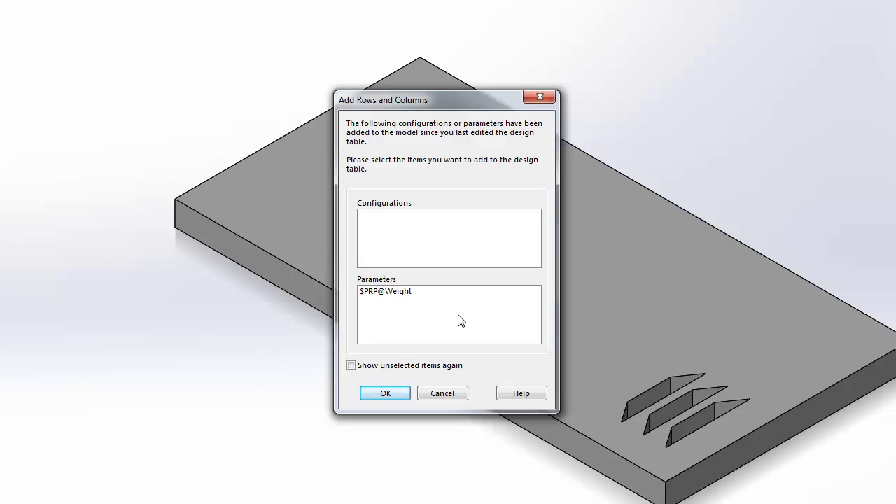
{"action": "left_click", "coordinate": [404, 296]}
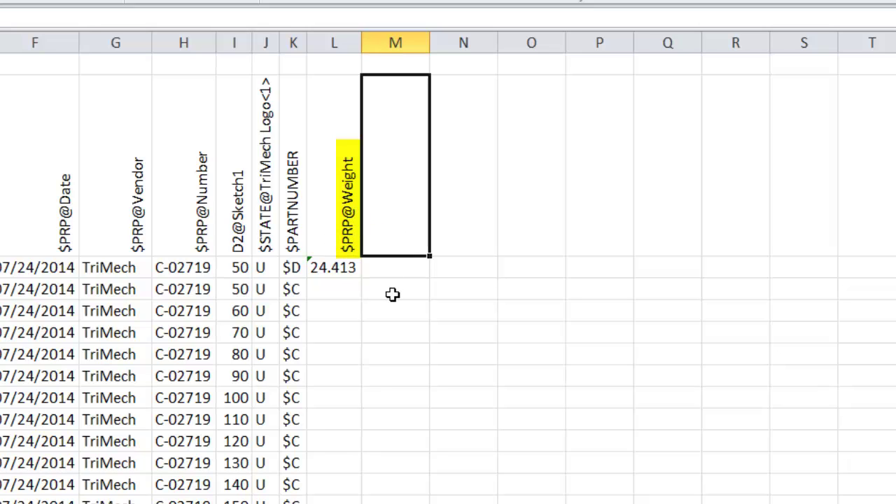
{"action": "left_click", "coordinate": [336, 266]}
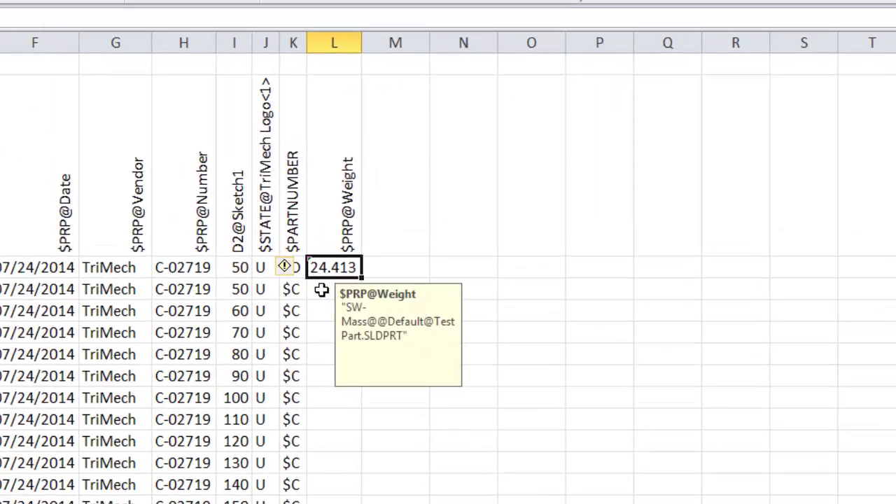
{"action": "left_click", "coordinate": [321, 290]}
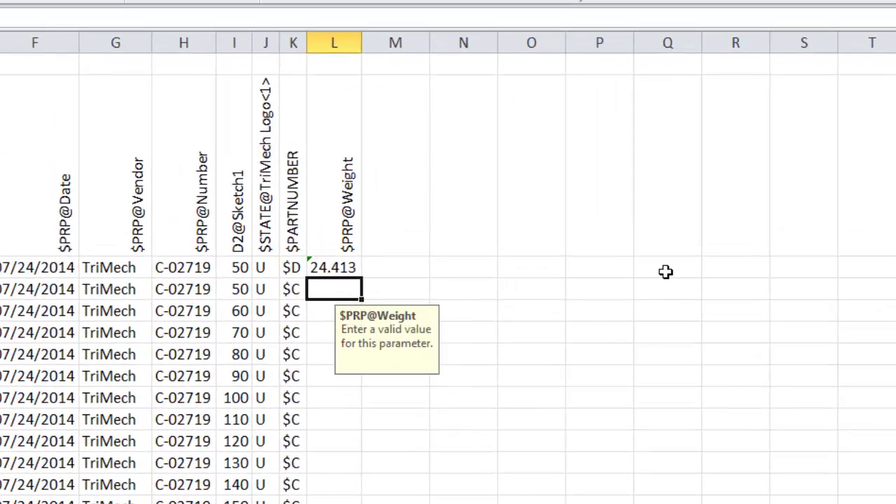
{"action": "type", "text": "=conc"}
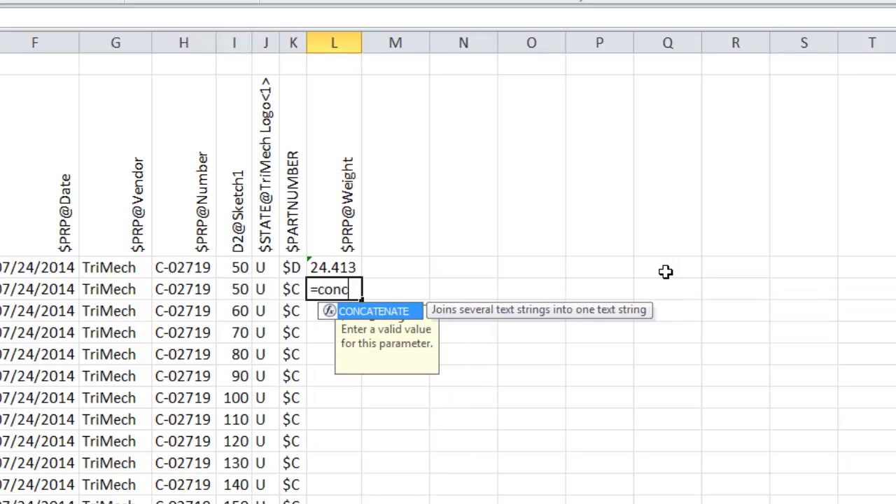
{"action": "key", "text": "Tab"}
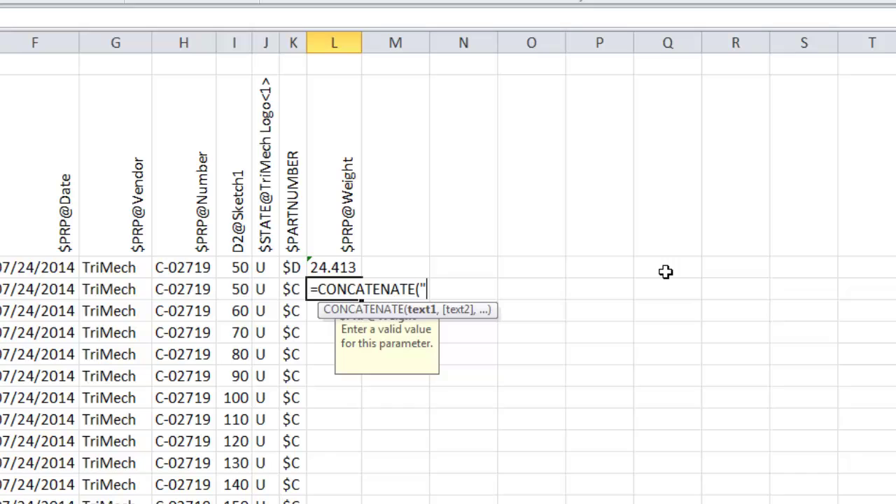
{"action": "type", "text": "\"SW-Mass@@"}
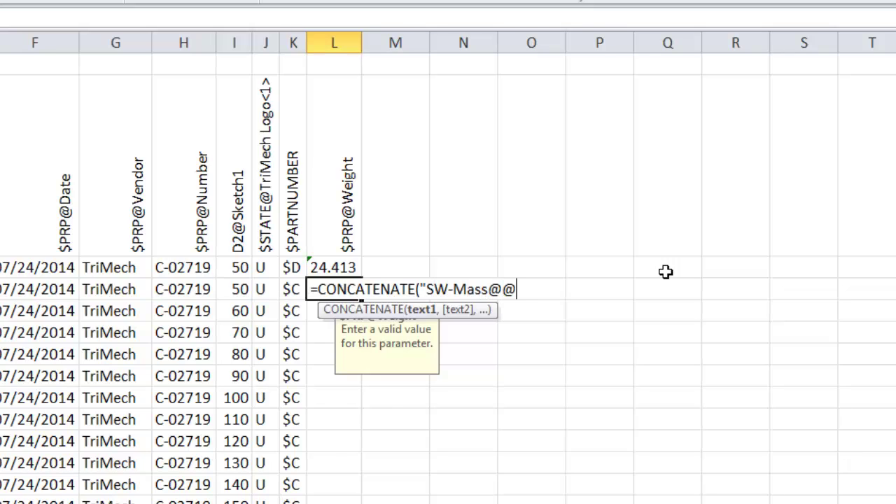
{"action": "type", "text": "\","}
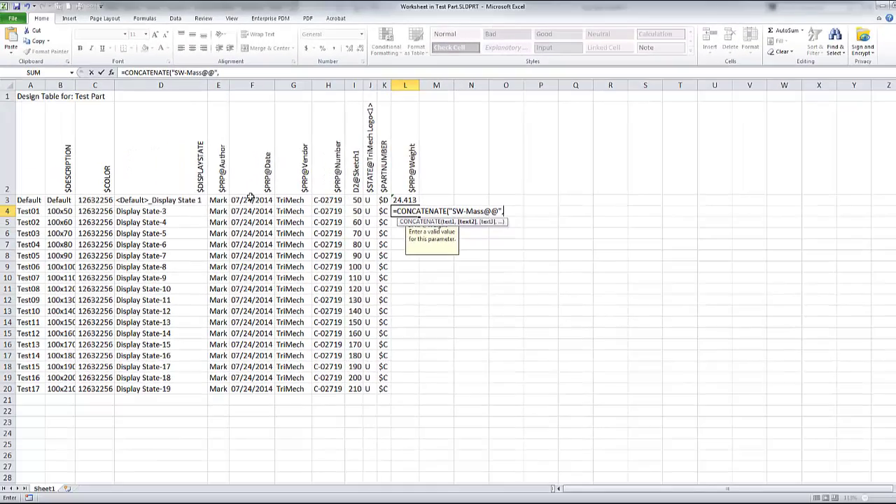
{"action": "left_click", "coordinate": [32, 210]}
{"action": "type", "text": ",\"@Test Part"}
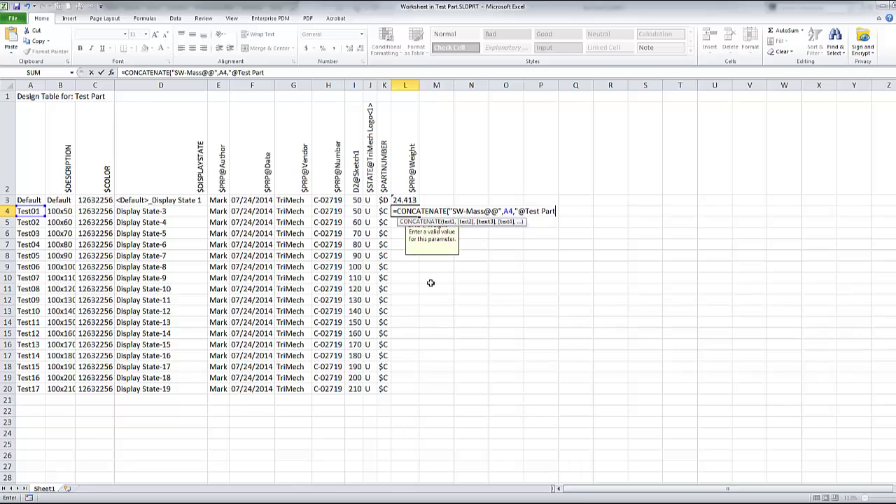
{"action": "type", "text": "PRT"}
{"action": "key", "text": "Return"}
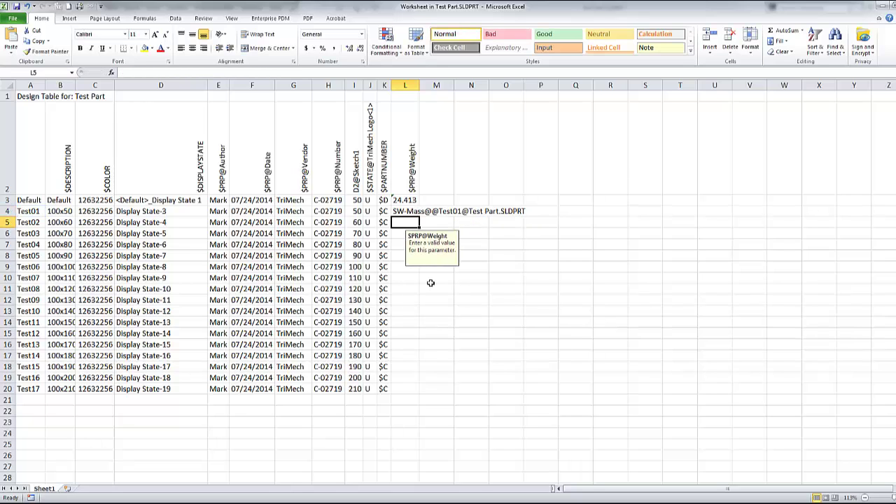
{"action": "left_click", "coordinate": [413, 211]}
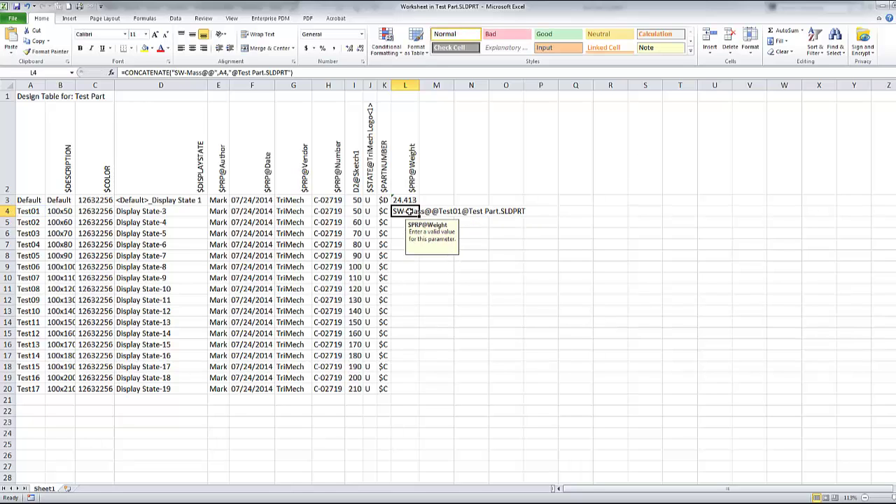
{"action": "double_click", "coordinate": [419, 85]}
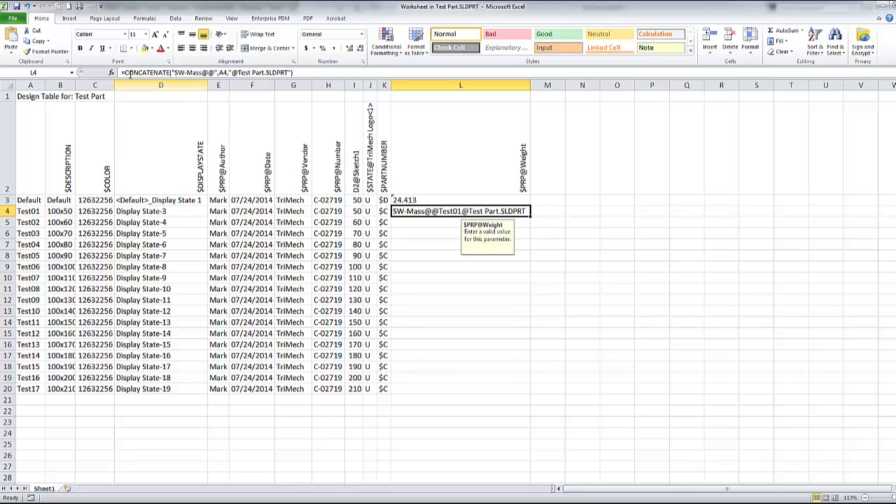
{"action": "left_click", "coordinate": [175, 73]}
{"action": "type", "text": "\"\""}
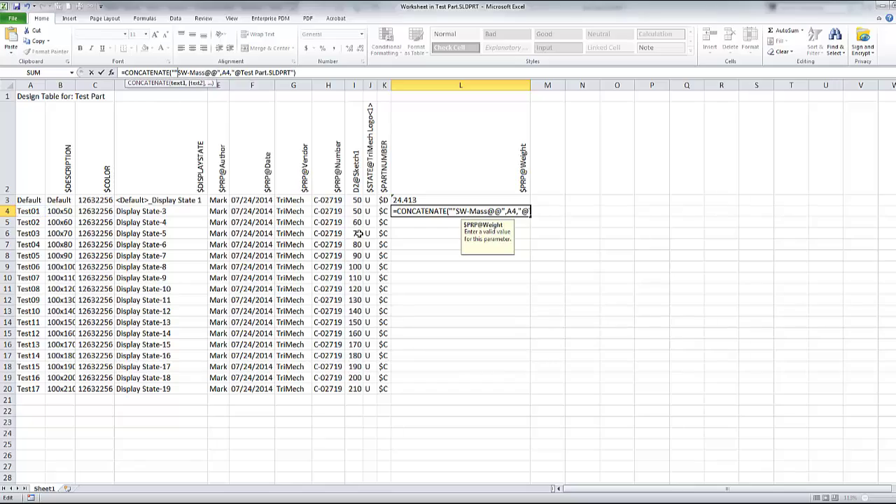
{"action": "left_click", "coordinate": [297, 73]}
{"action": "type", "text": "\"\""}
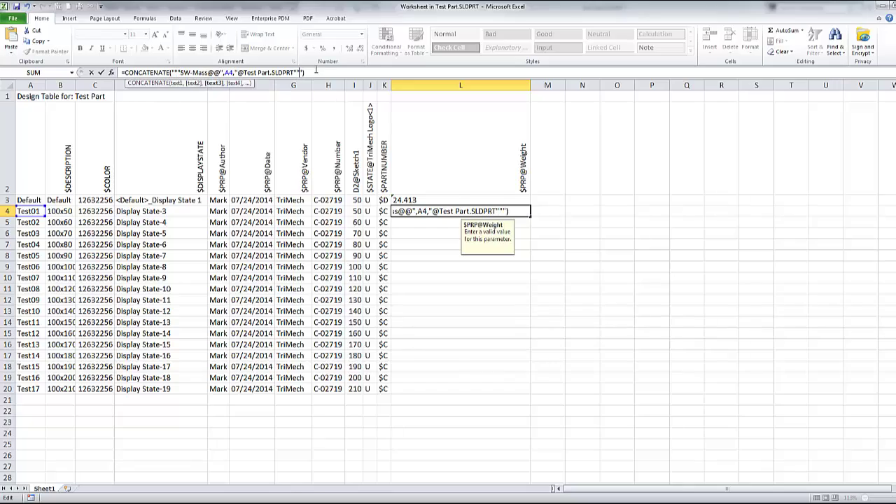
{"action": "key", "text": "Return"}
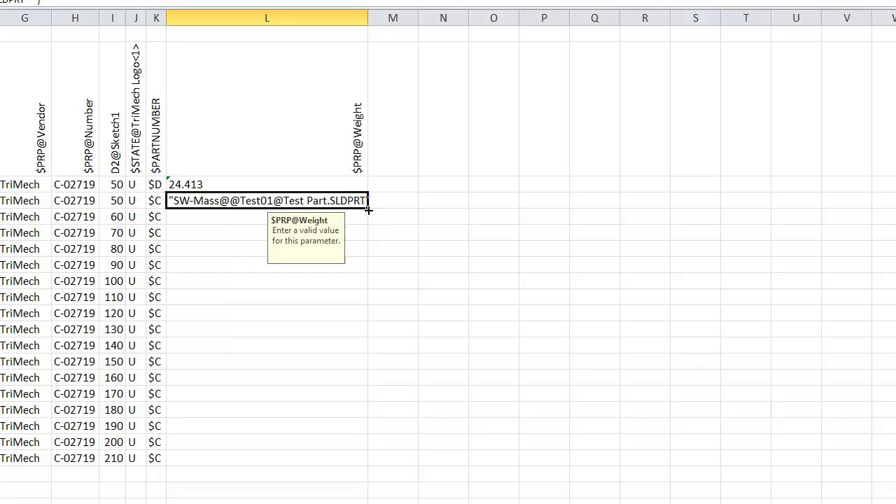
Fill the Weight formula from L4 down to the Test17 row and close the design table worksheet.
{"action": "left_click_drag", "start_coordinate": [368, 206], "coordinate": [362, 459]}
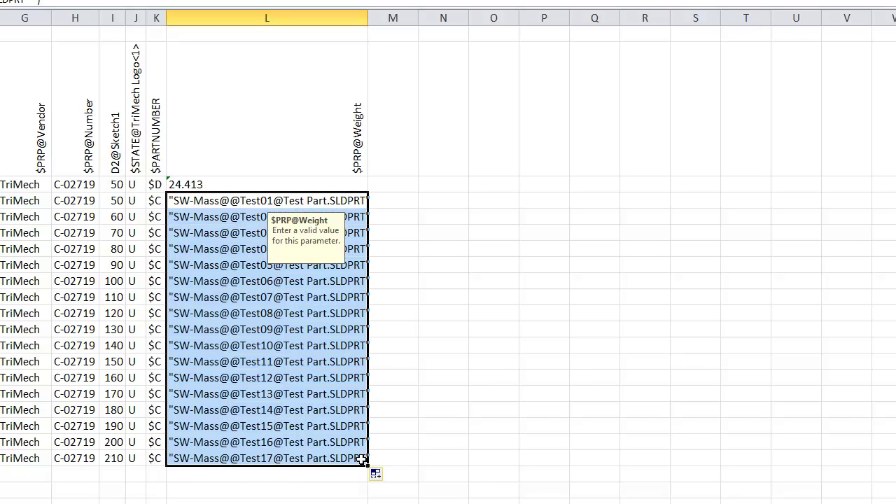
{"action": "left_click", "coordinate": [515, 236]}
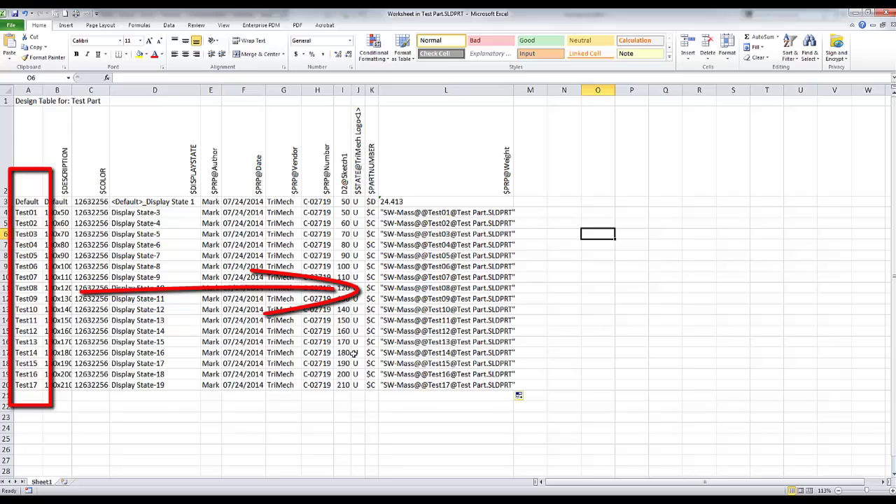
{"action": "left_click", "coordinate": [885, 14]}
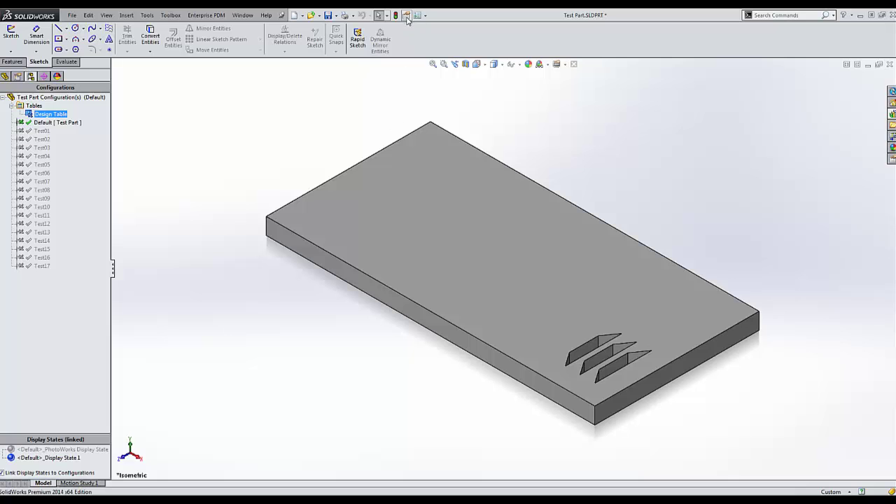
Examine the configuration-specific Weight property for Test01 and the configurations after it in the file properties, then cancel the dialog.
{"action": "left_click", "coordinate": [407, 17]}
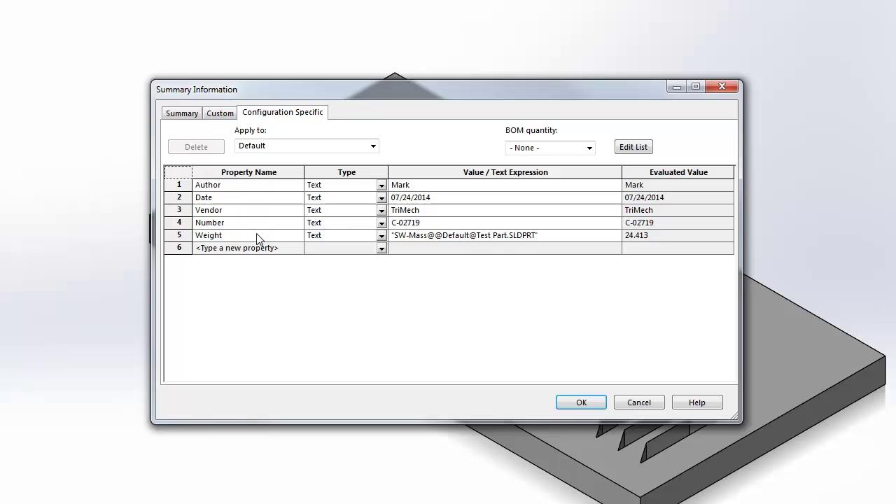
{"action": "left_click", "coordinate": [373, 147]}
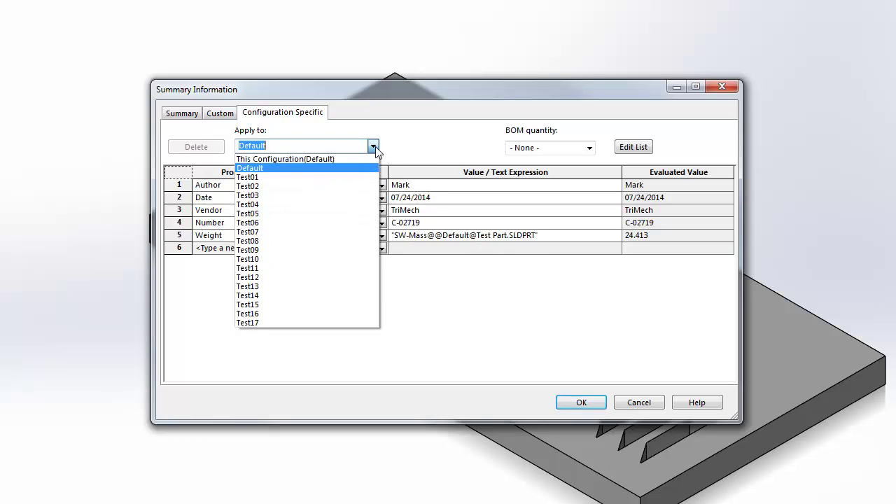
{"action": "left_click", "coordinate": [336, 182]}
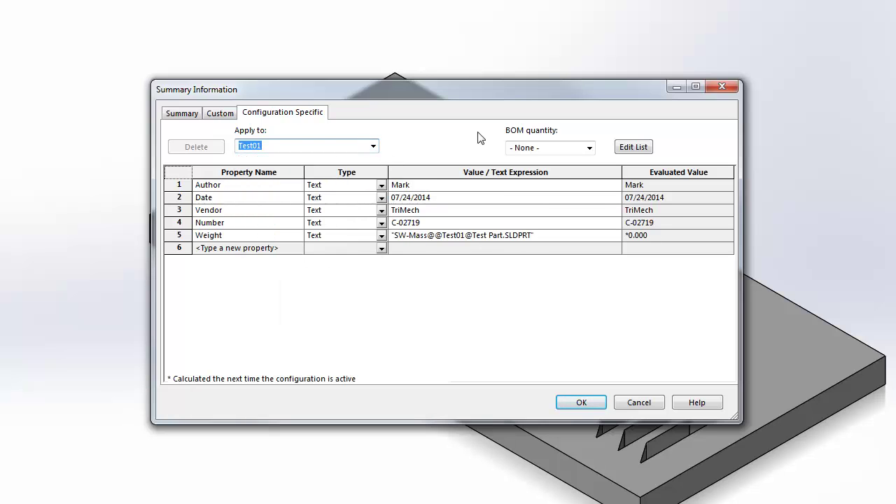
{"action": "key", "text": "Down"}
{"action": "key", "text": "Down"}
{"action": "key", "text": "Down"}
{"action": "key", "text": "Down"}
{"action": "key", "text": "Up"}
{"action": "key", "text": "Up"}
{"action": "key", "text": "Up"}
{"action": "key", "text": "Up"}
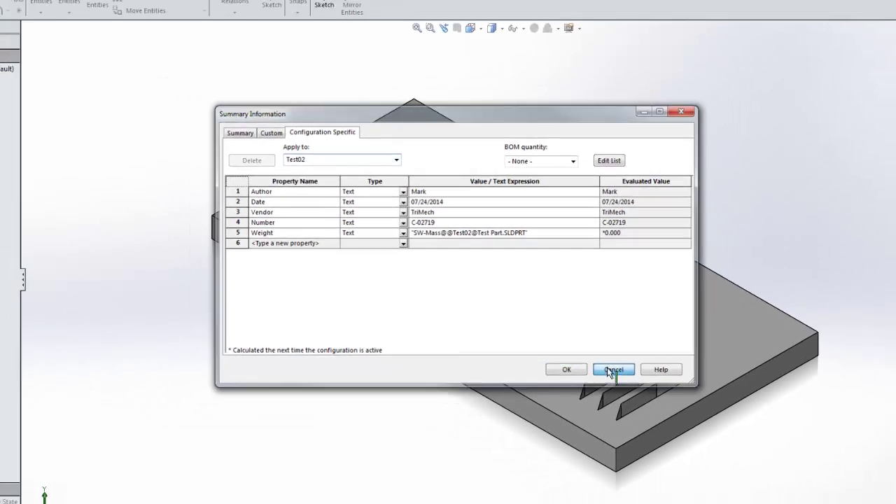
{"action": "left_click", "coordinate": [611, 371]}
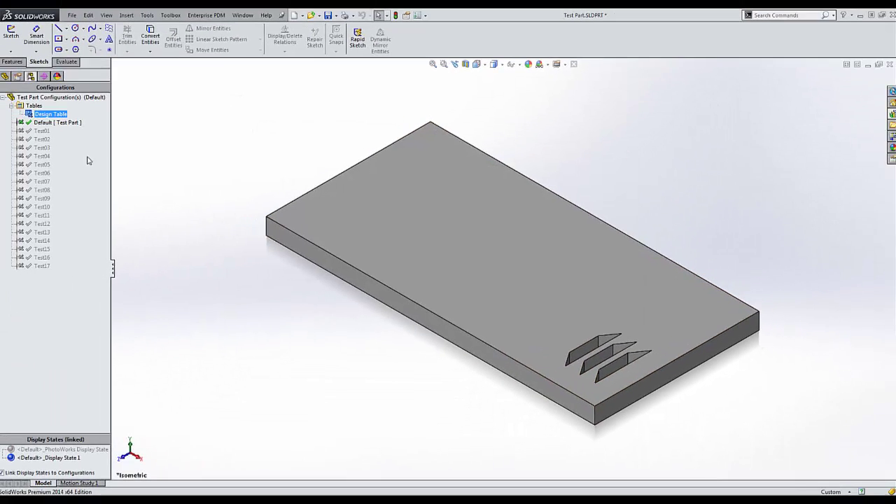
Activate the Test01 configuration and open the file properties to check its evaluated Weight.
{"action": "double_click", "coordinate": [42, 131]}
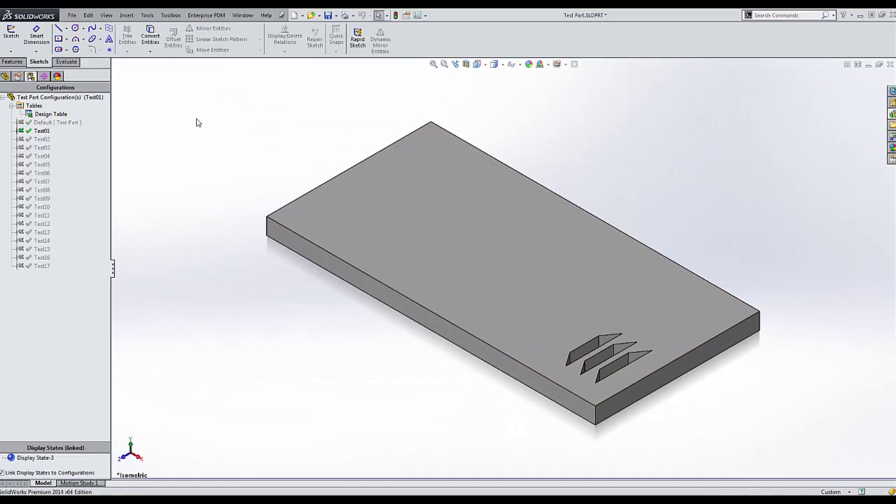
{"action": "left_click", "coordinate": [406, 15]}
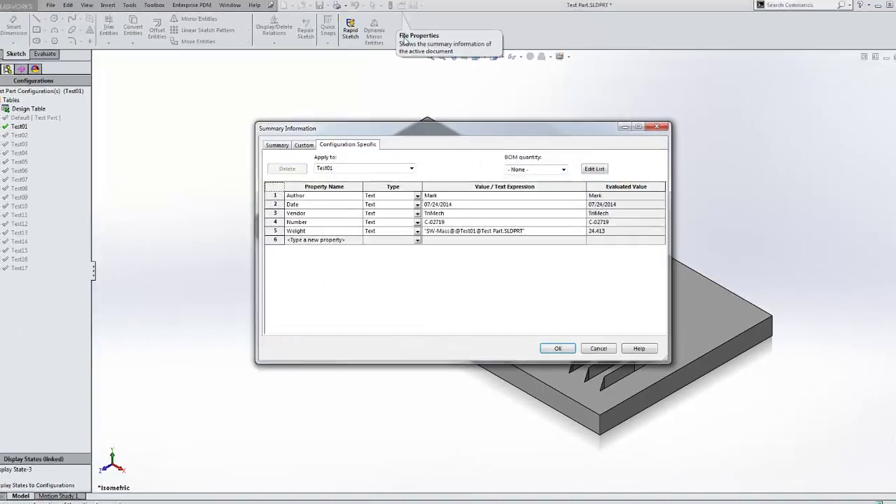